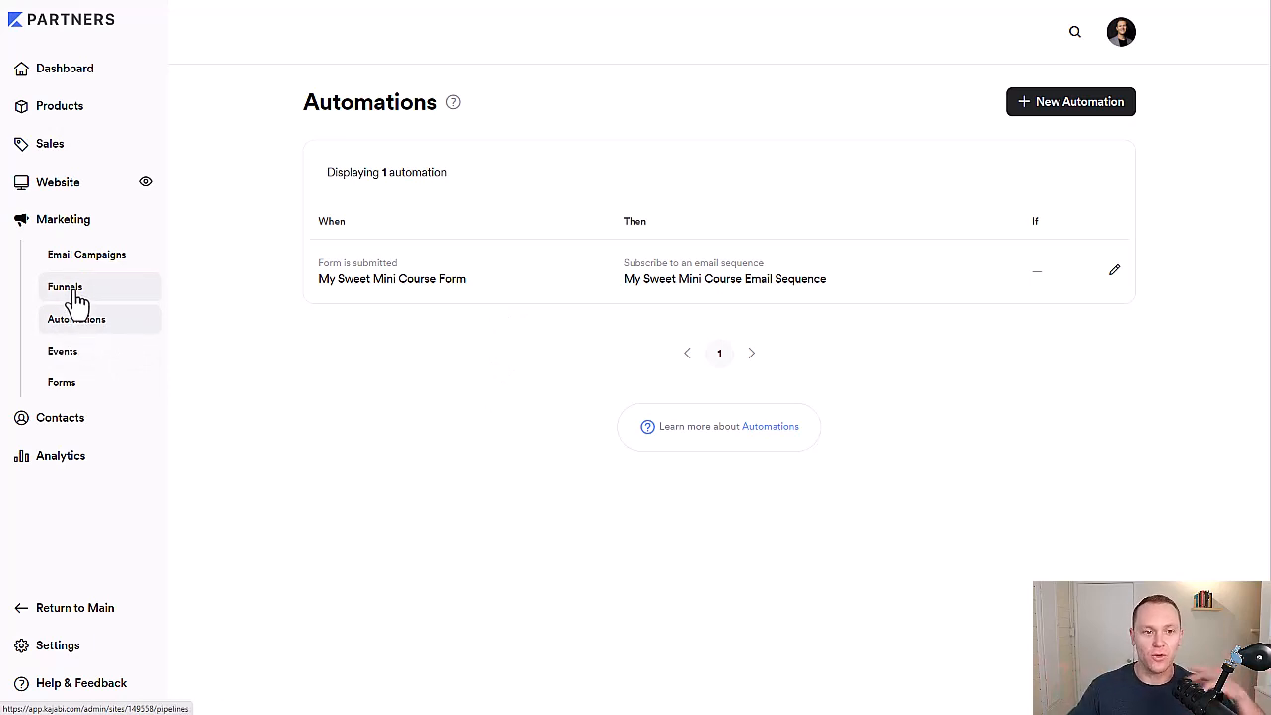
pyautogui.moveTo(282, 107); pyautogui.dragTo(487, 122)
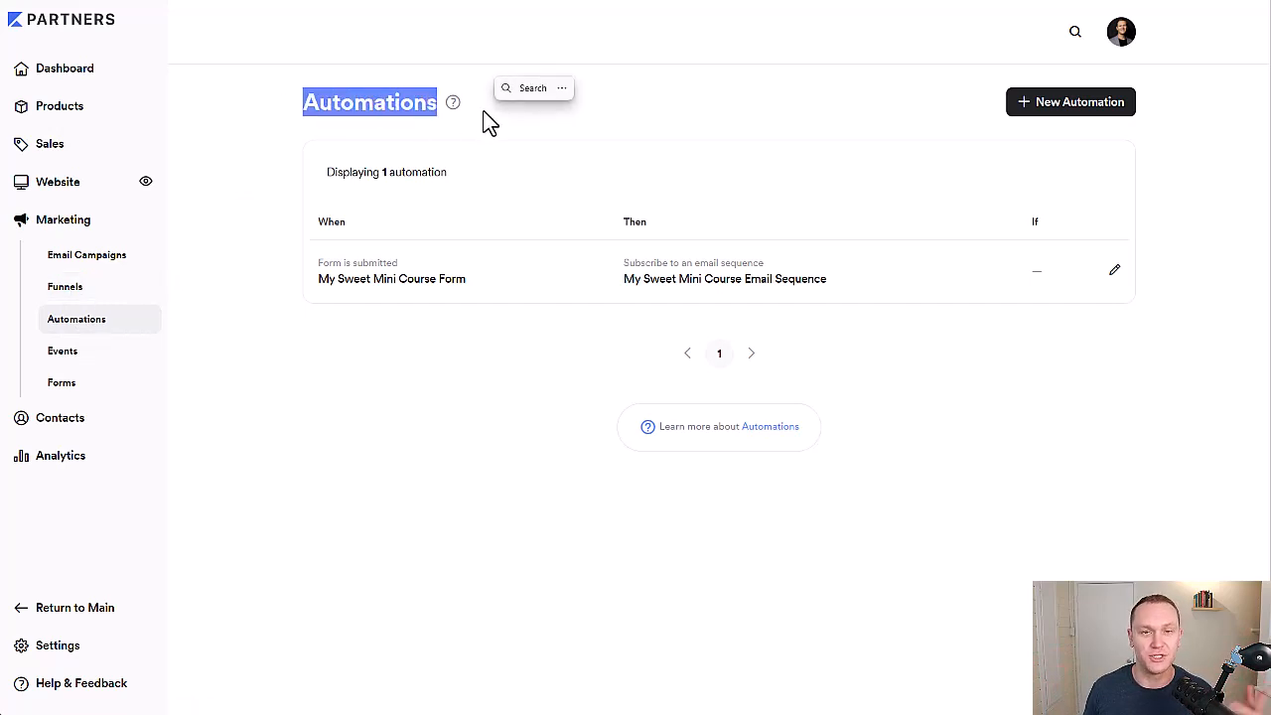
pyautogui.click(488, 122)
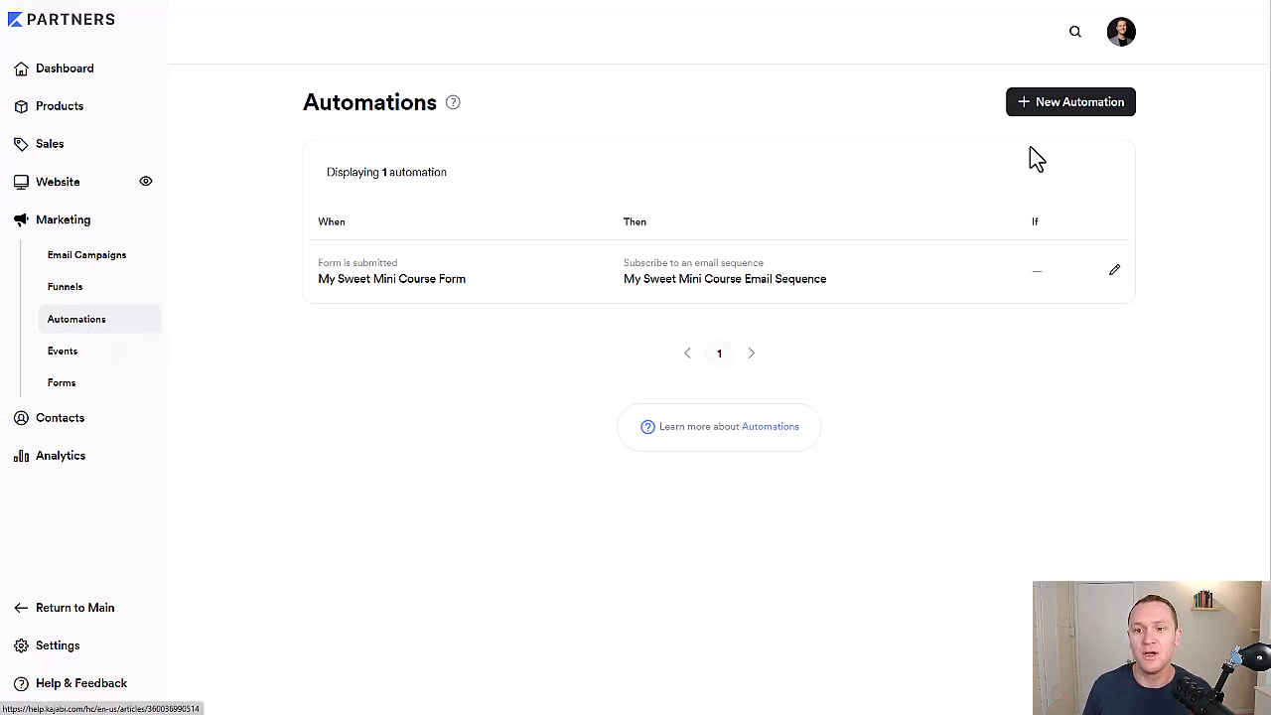
# Start a new automation triggered when the "My sweet mini course" offer is purchased
pyautogui.click(1055, 122)
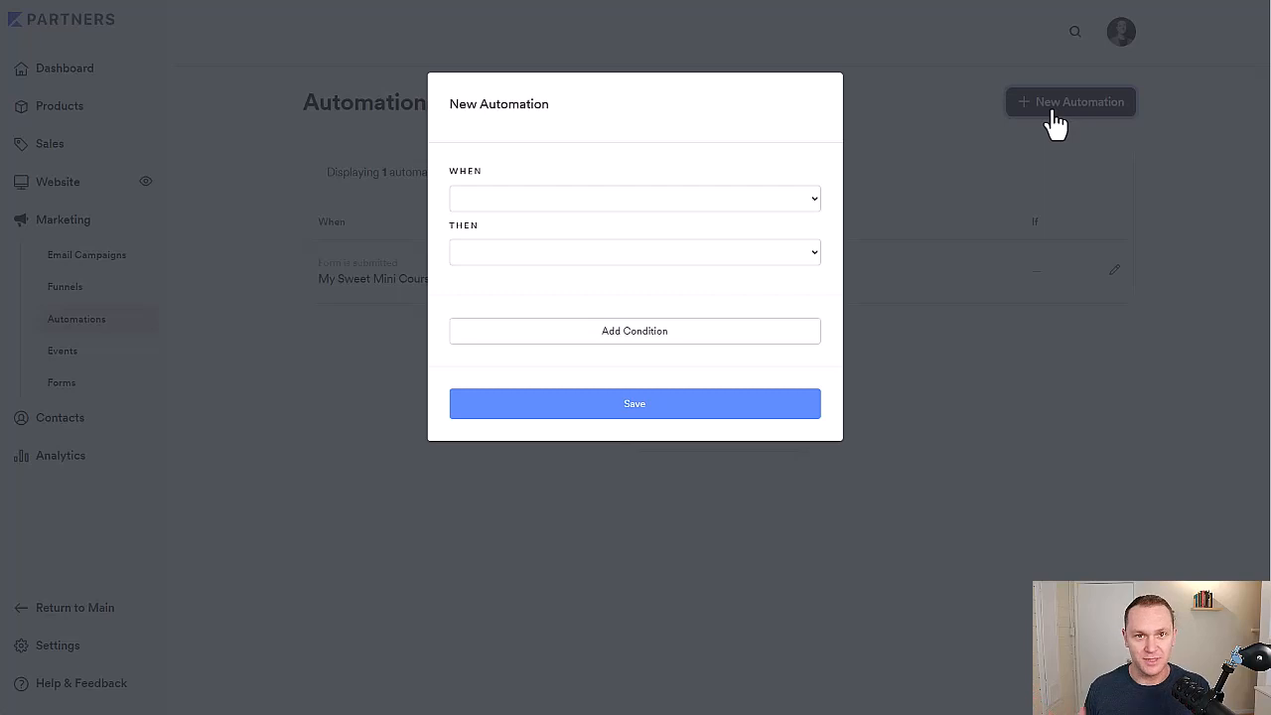
pyautogui.moveTo(491, 167); pyautogui.dragTo(434, 176)
pyautogui.moveTo(488, 248); pyautogui.dragTo(430, 238)
pyautogui.click(559, 206)
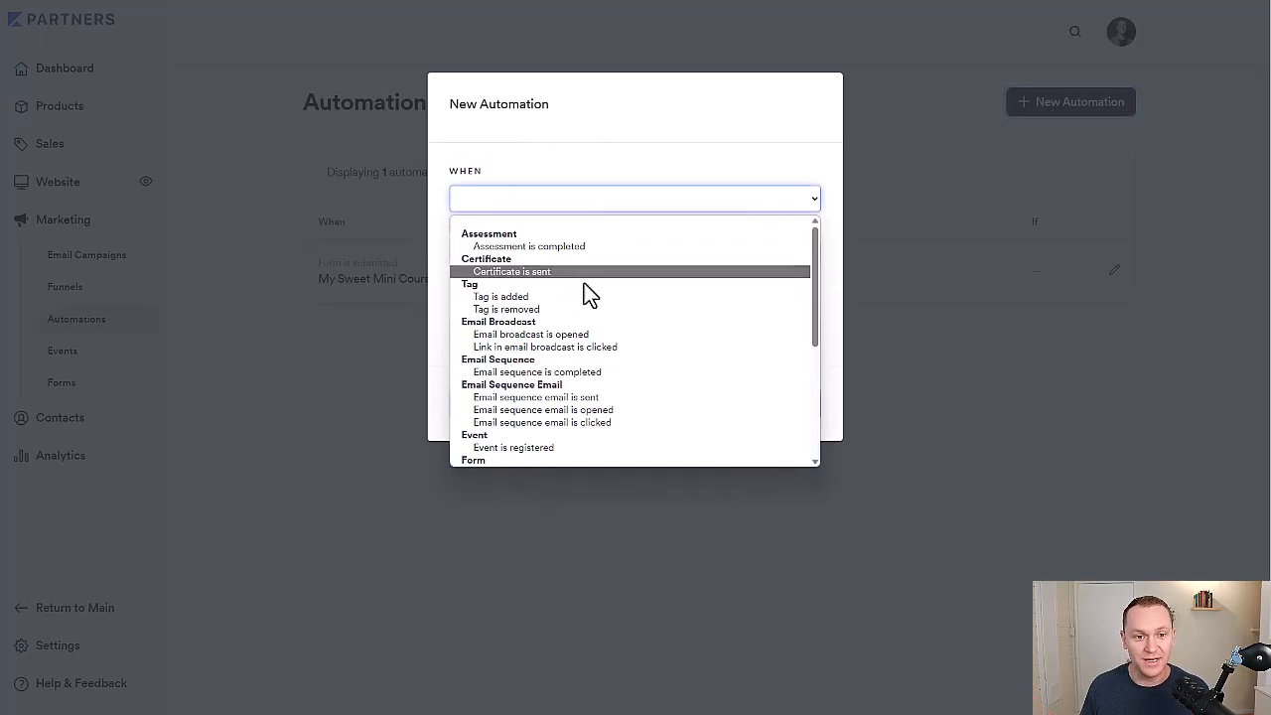
pyautogui.scroll(-5, 596, 318)
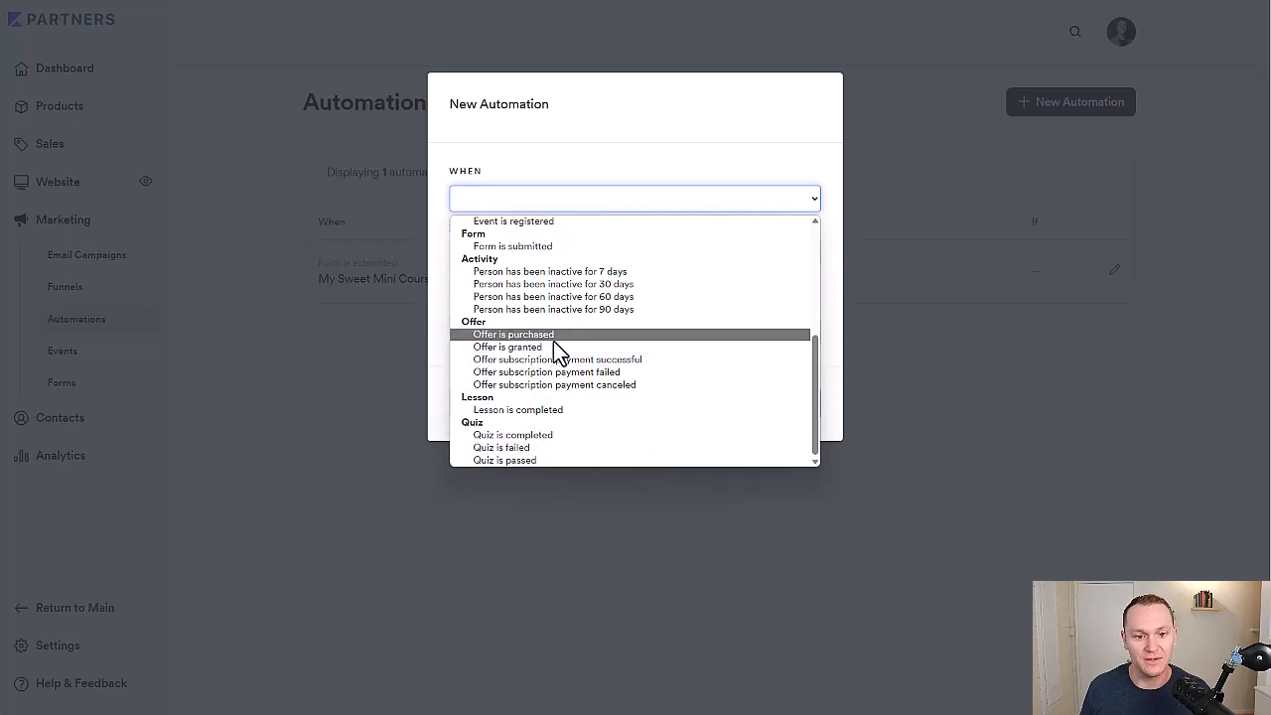
pyautogui.click(528, 338)
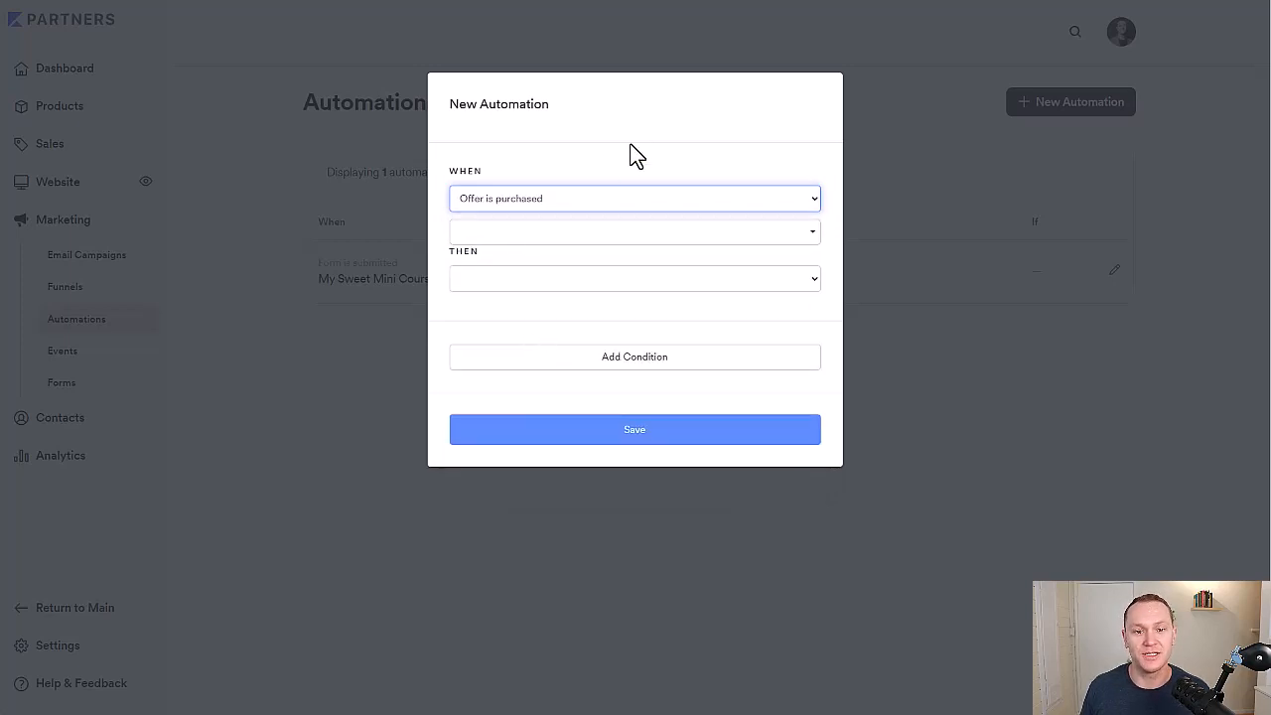
pyautogui.click(590, 234)
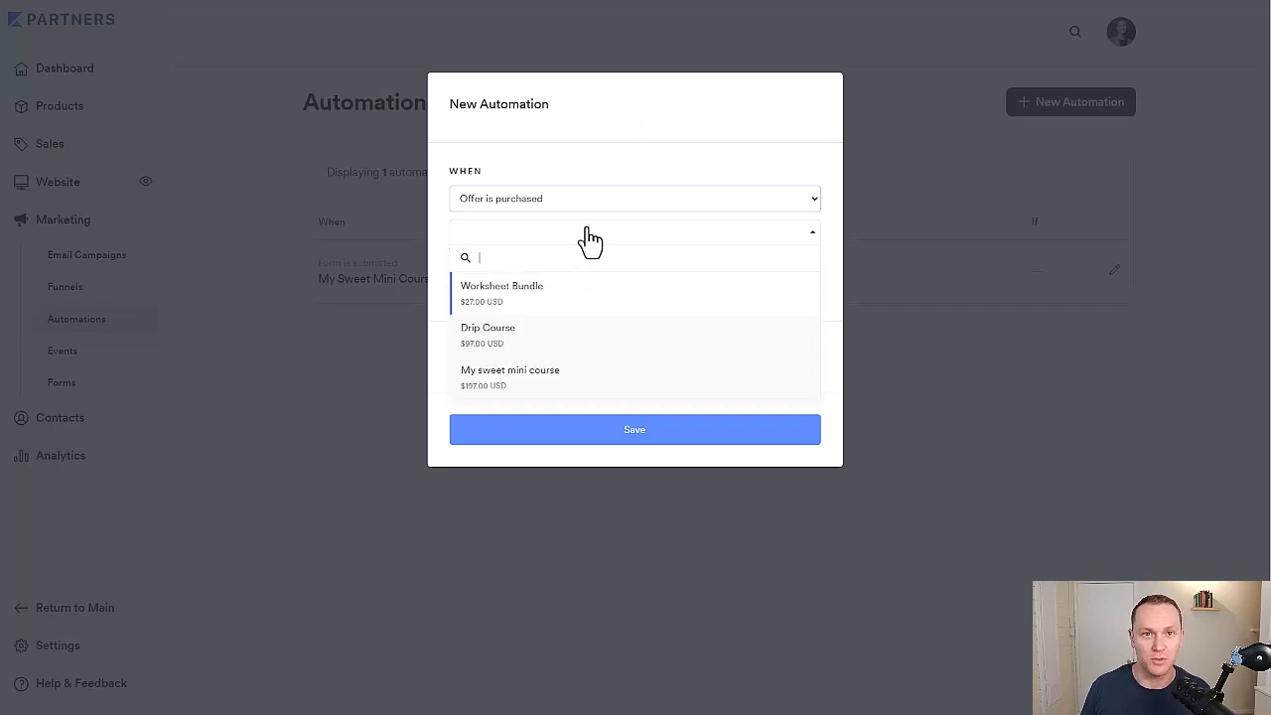
pyautogui.click(532, 377)
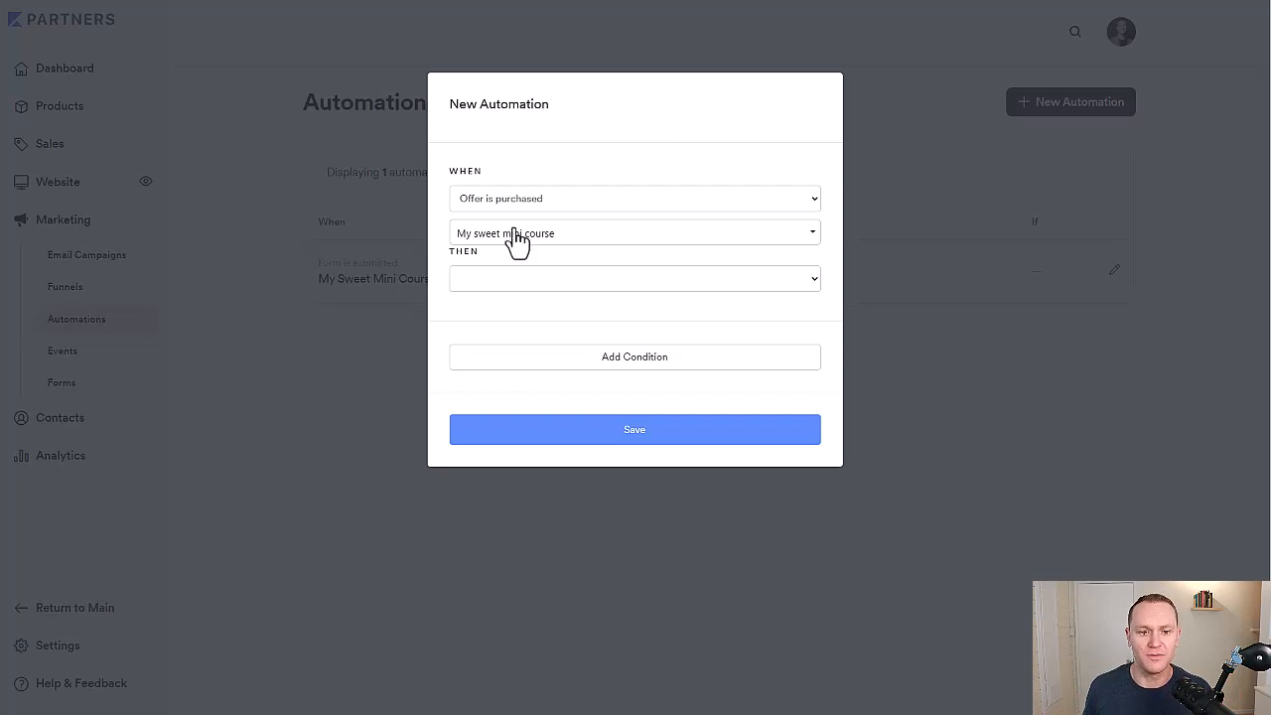
# Try sending a single-use coupon as the automation's action and review its email subject and body
pyautogui.moveTo(476, 264); pyautogui.dragTo(403, 261)
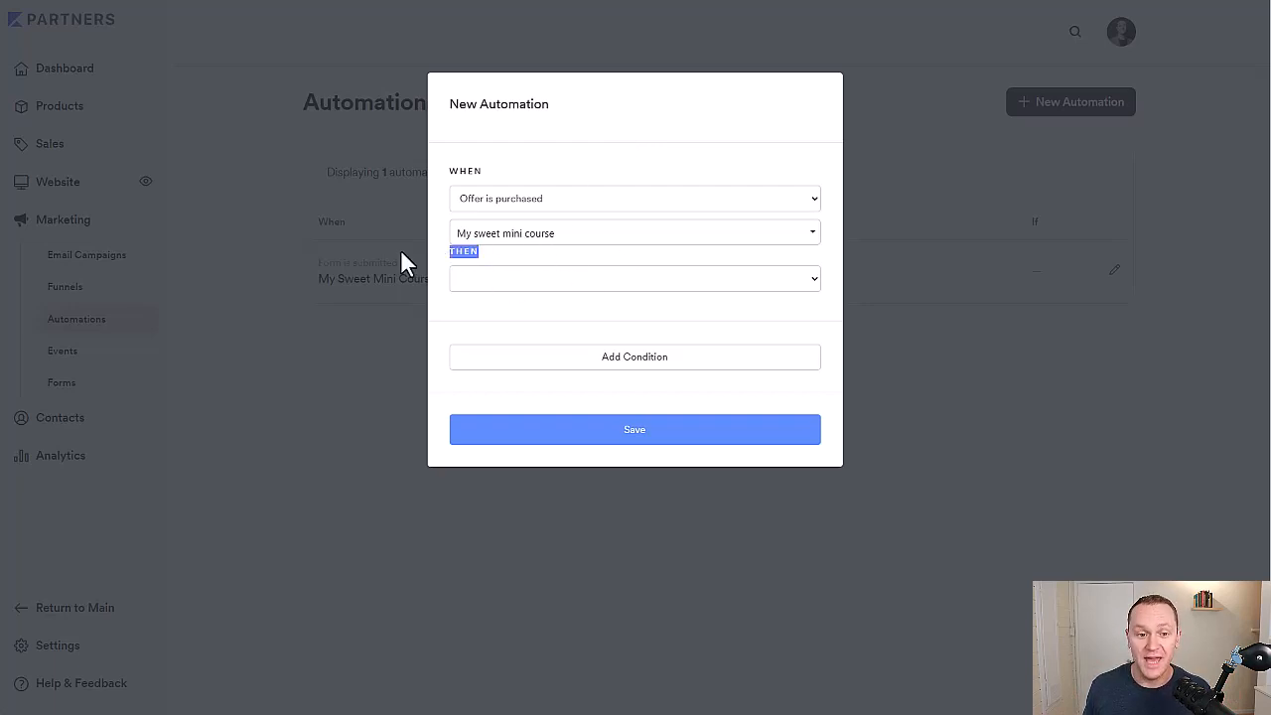
pyautogui.click(580, 288)
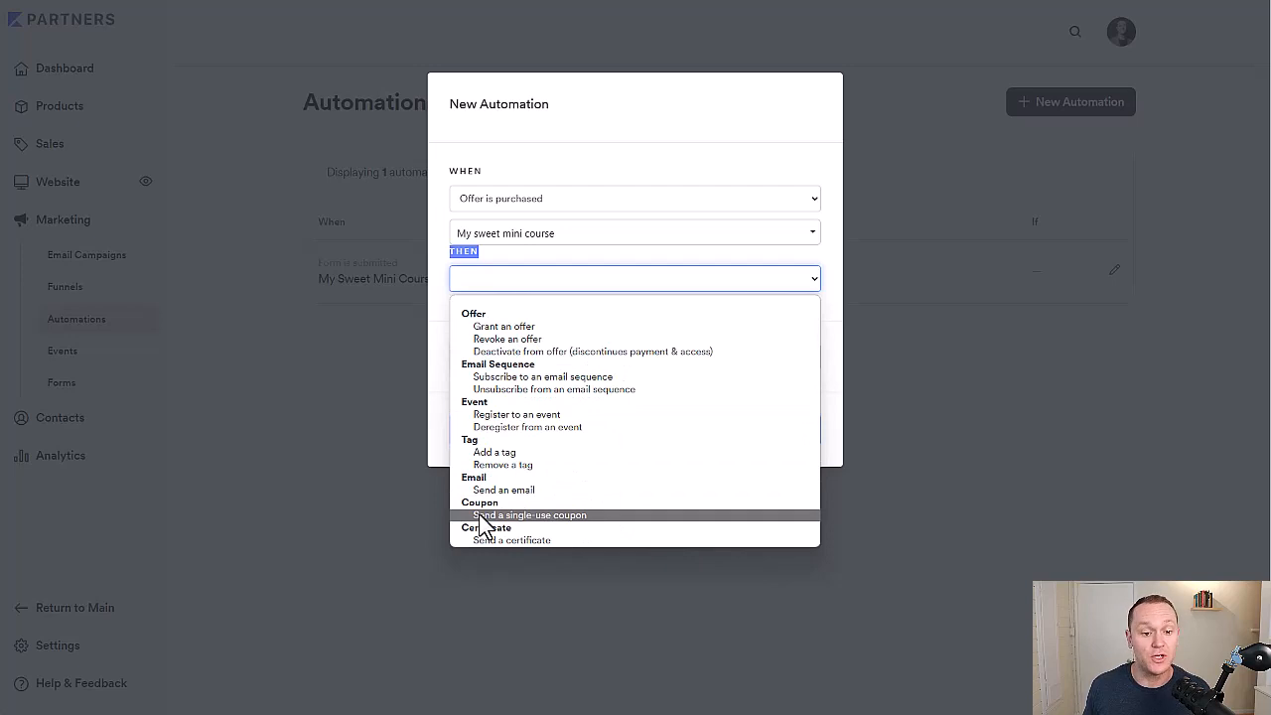
pyautogui.click(611, 515)
pyautogui.scroll(-3, 652, 337)
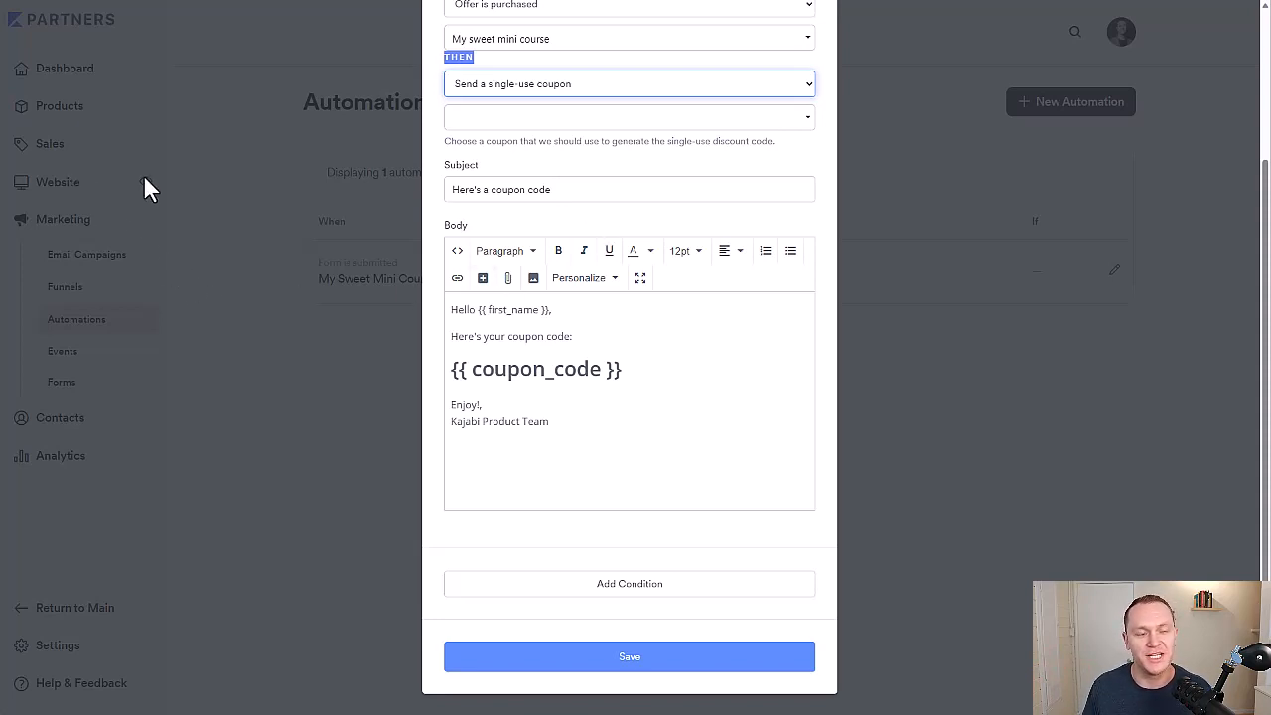
pyautogui.scroll(2, 635, 198)
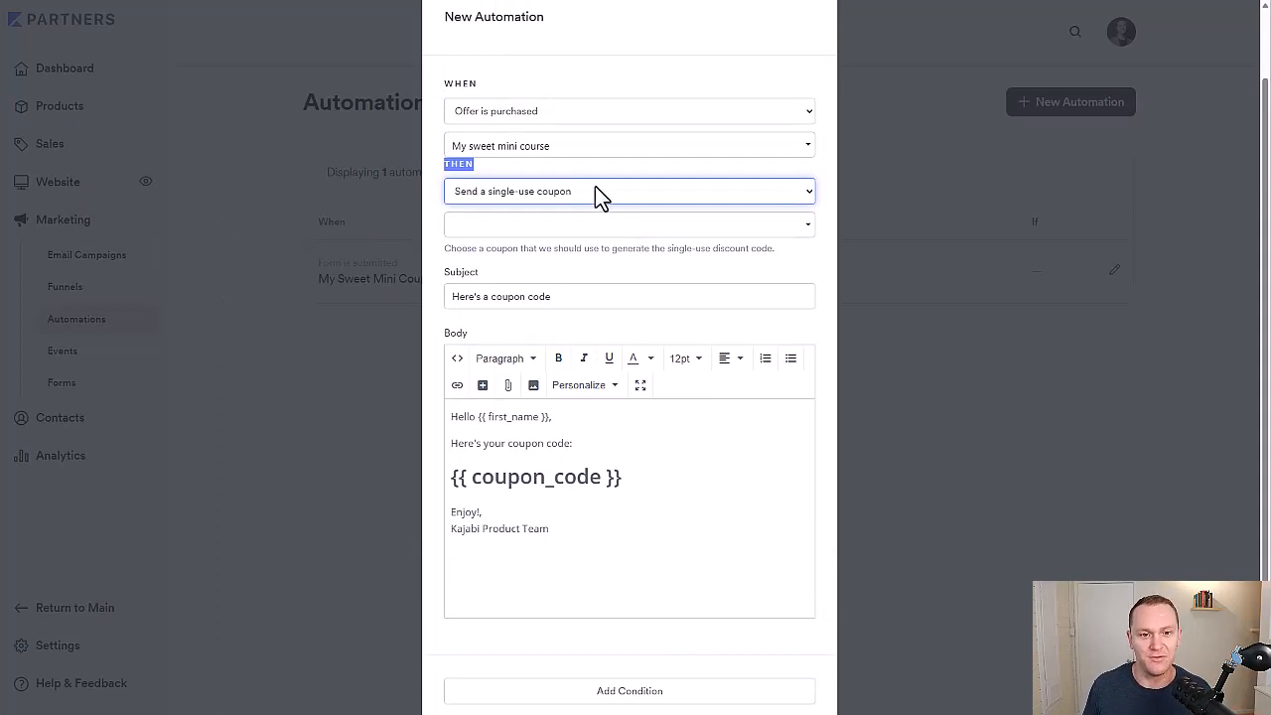
# Set the automation's action to subscribe to the email sequence "My Sweet Mini Course Email Sequence"
pyautogui.click(592, 189)
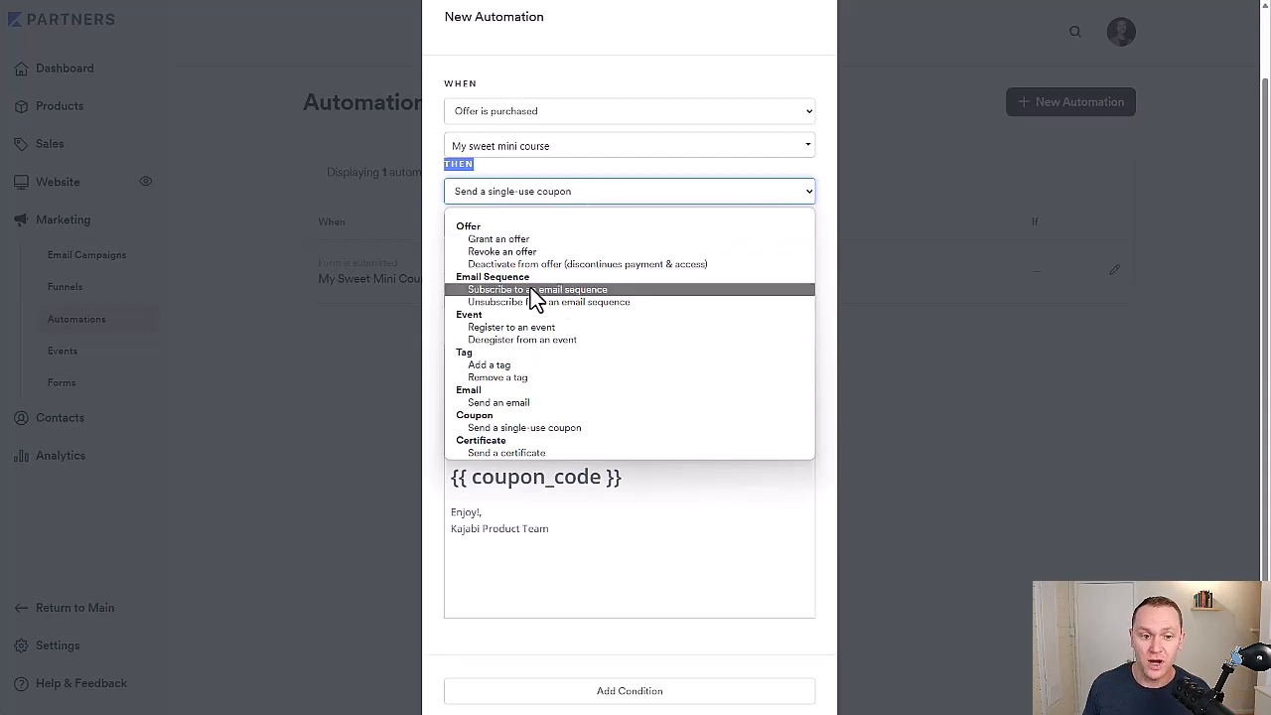
pyautogui.click(626, 289)
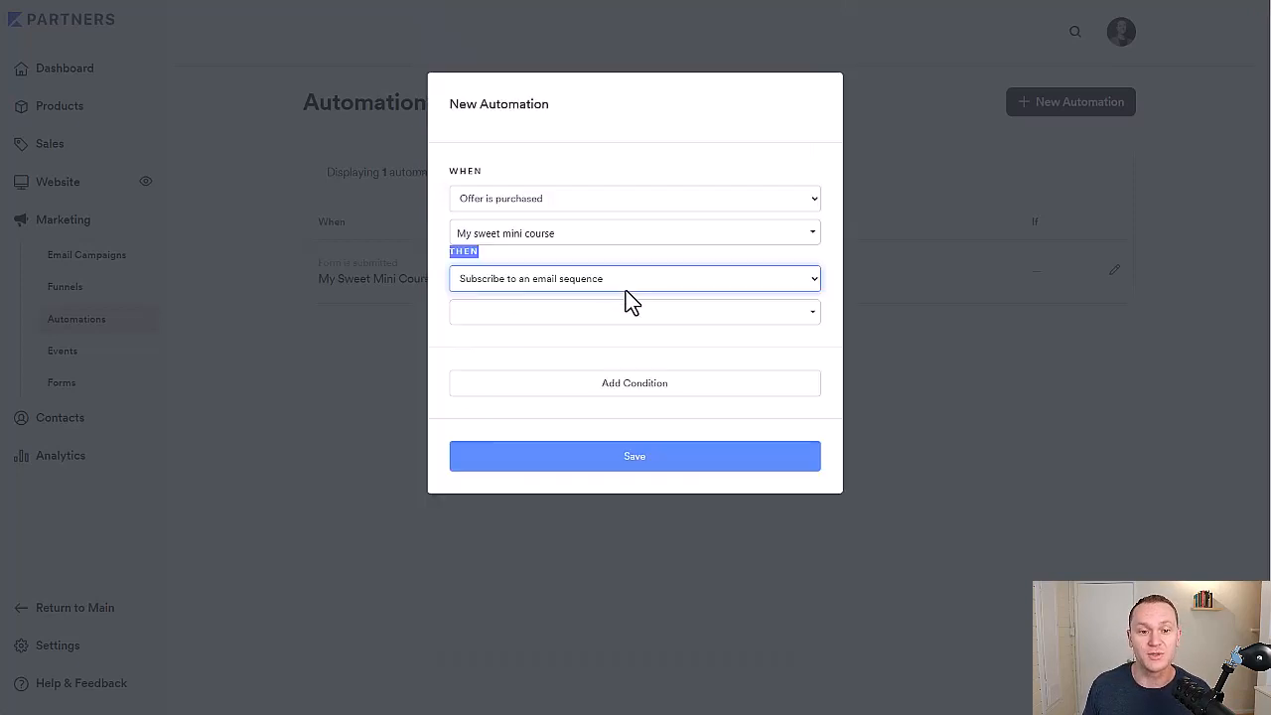
pyautogui.click(648, 151)
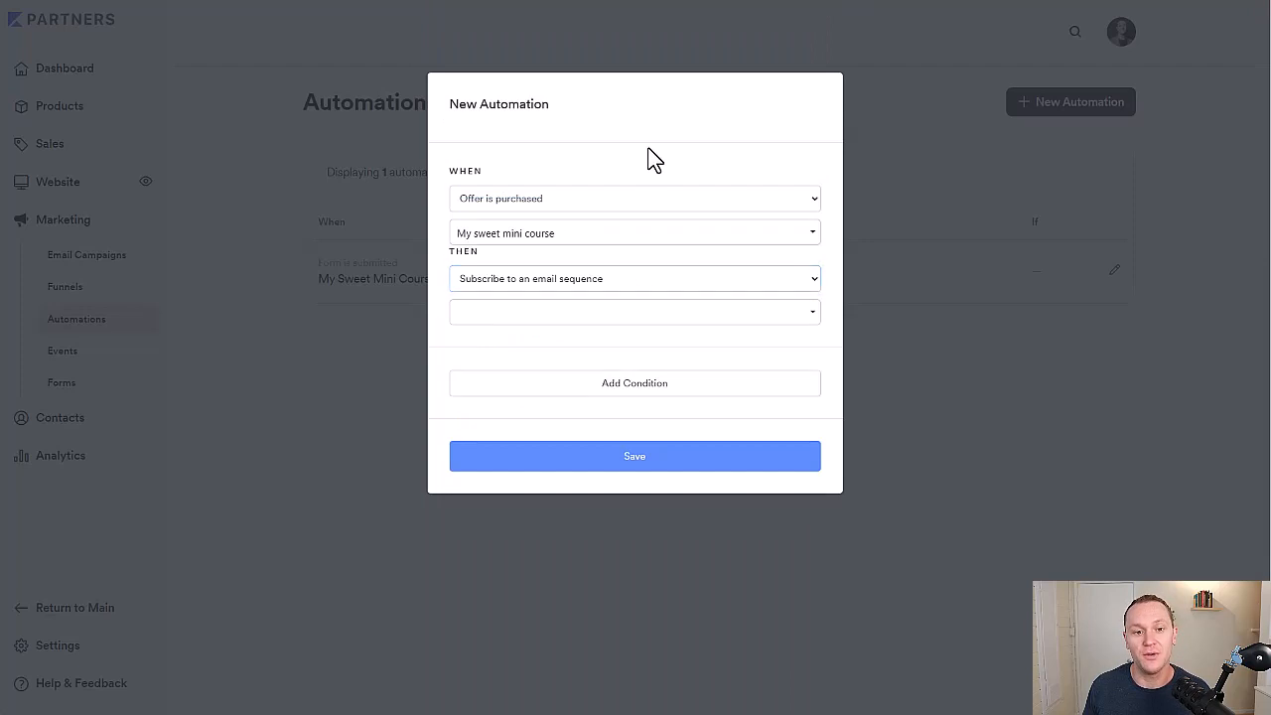
pyautogui.click(611, 313)
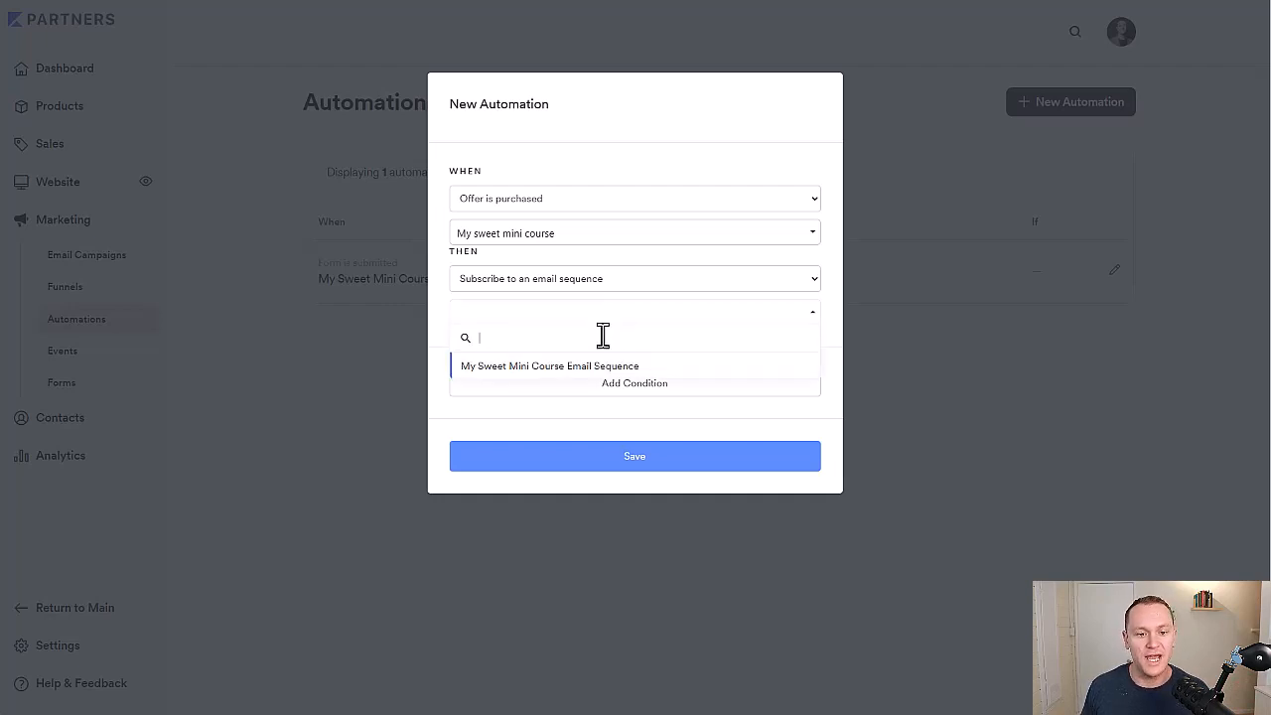
pyautogui.click(524, 367)
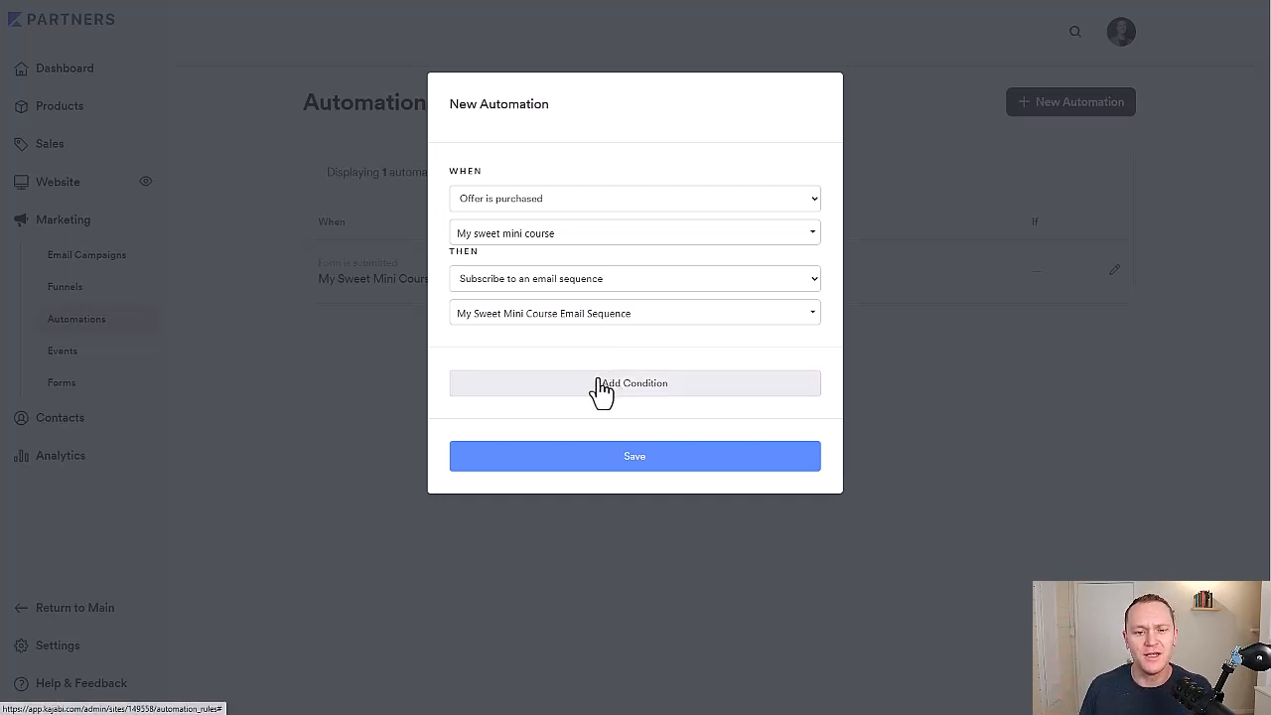
# Try adding a condition to the automation with the filter "Does not have offer(s)" set to Drip Course
pyautogui.click(638, 392)
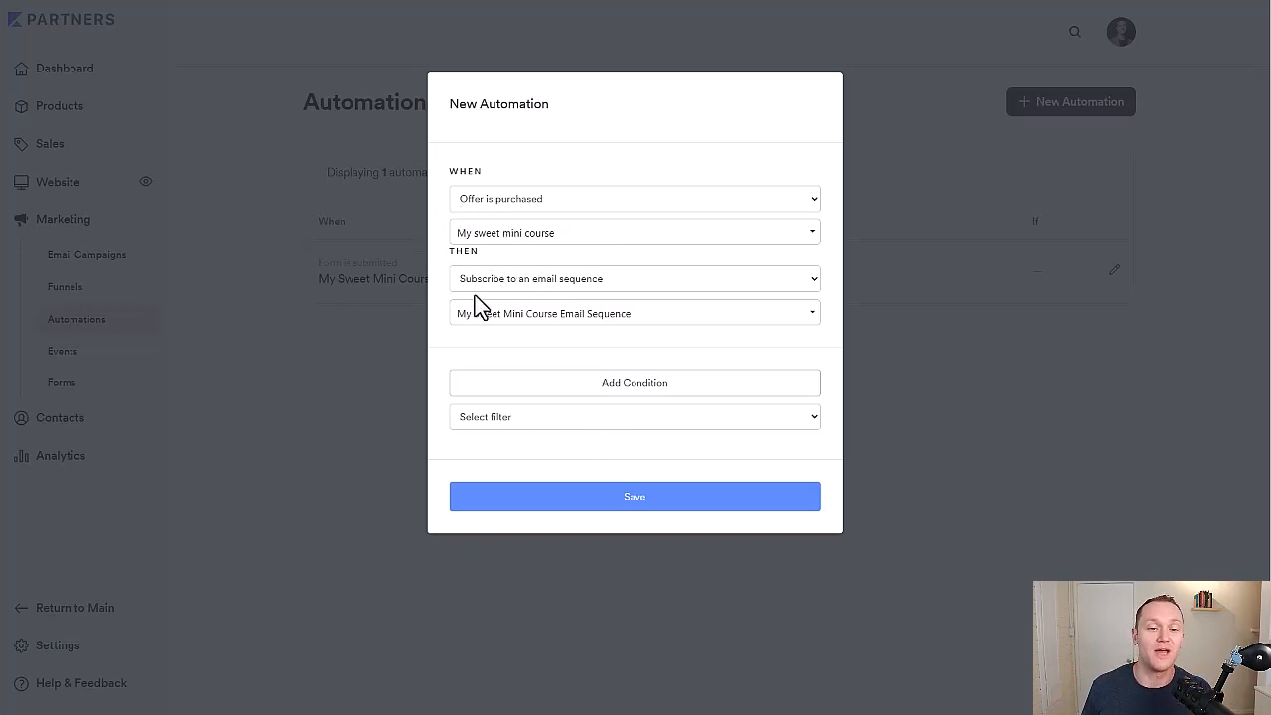
pyautogui.click(618, 391)
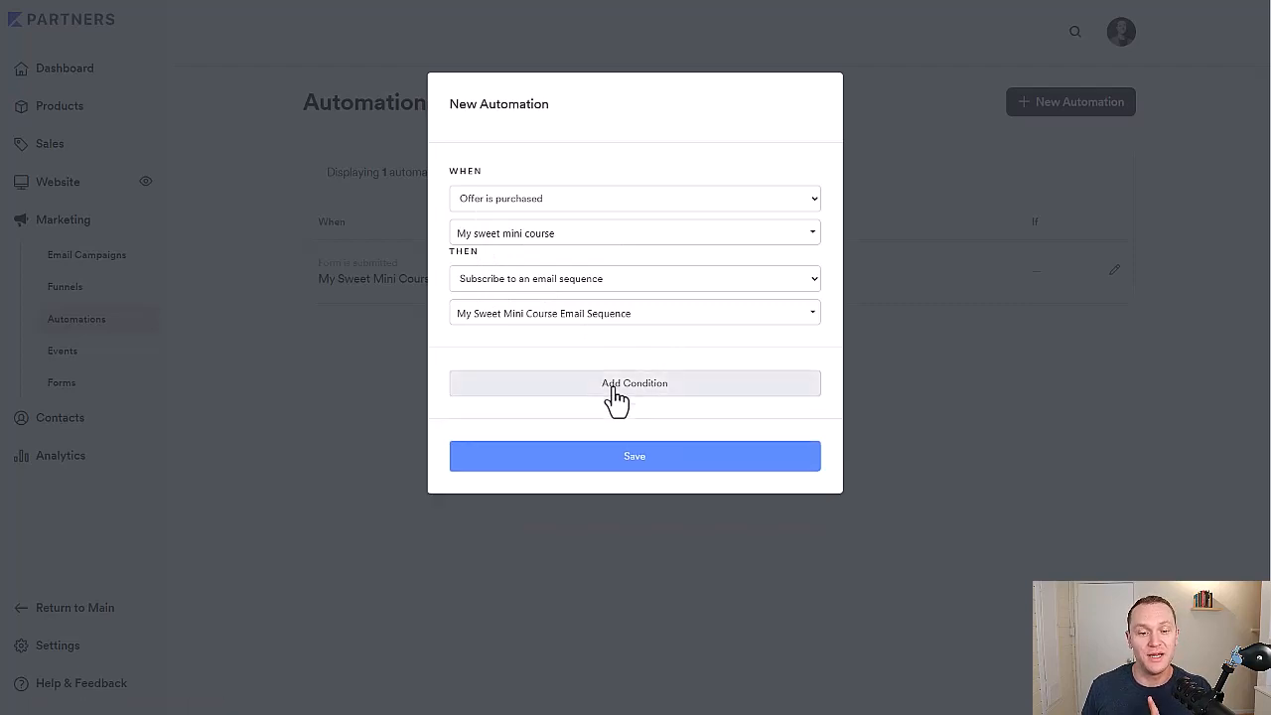
pyautogui.click(616, 390)
pyautogui.click(585, 417)
pyautogui.scroll(-10, 591, 531)
pyautogui.scroll(-1, 594, 536)
pyautogui.scroll(3, 605, 586)
pyautogui.scroll(2, 608, 581)
pyautogui.click(515, 536)
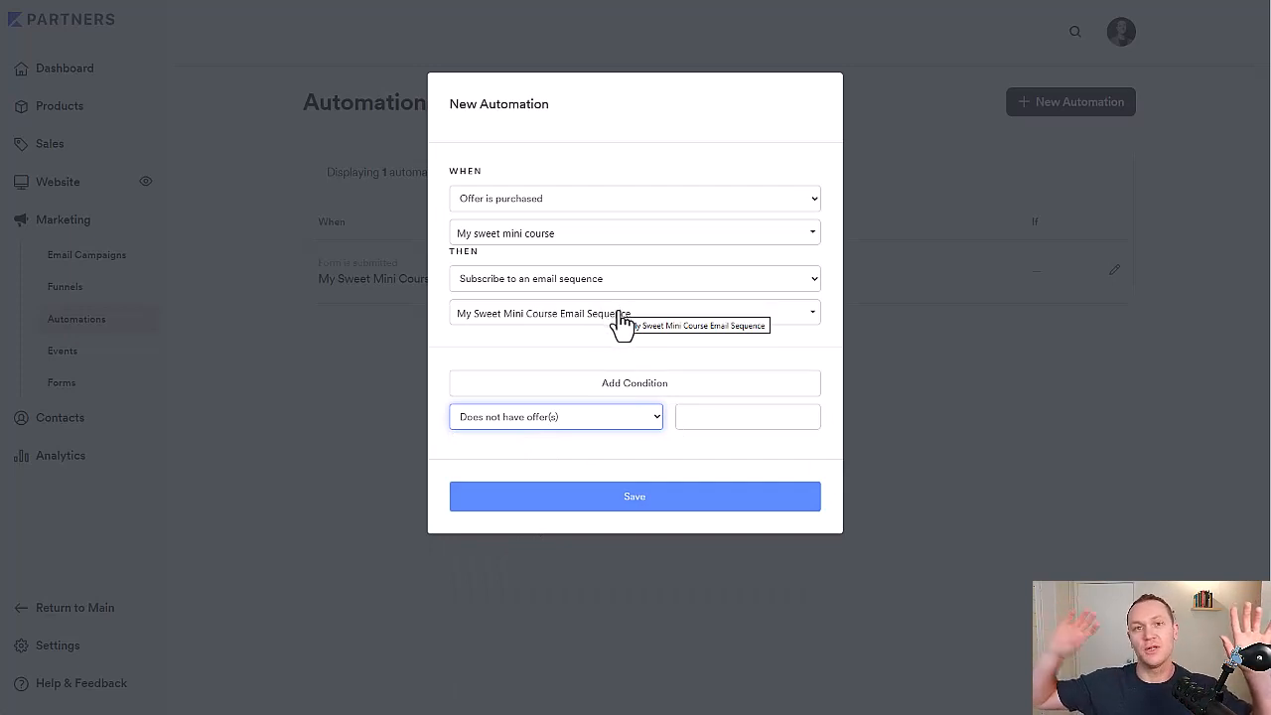
pyautogui.click(715, 415)
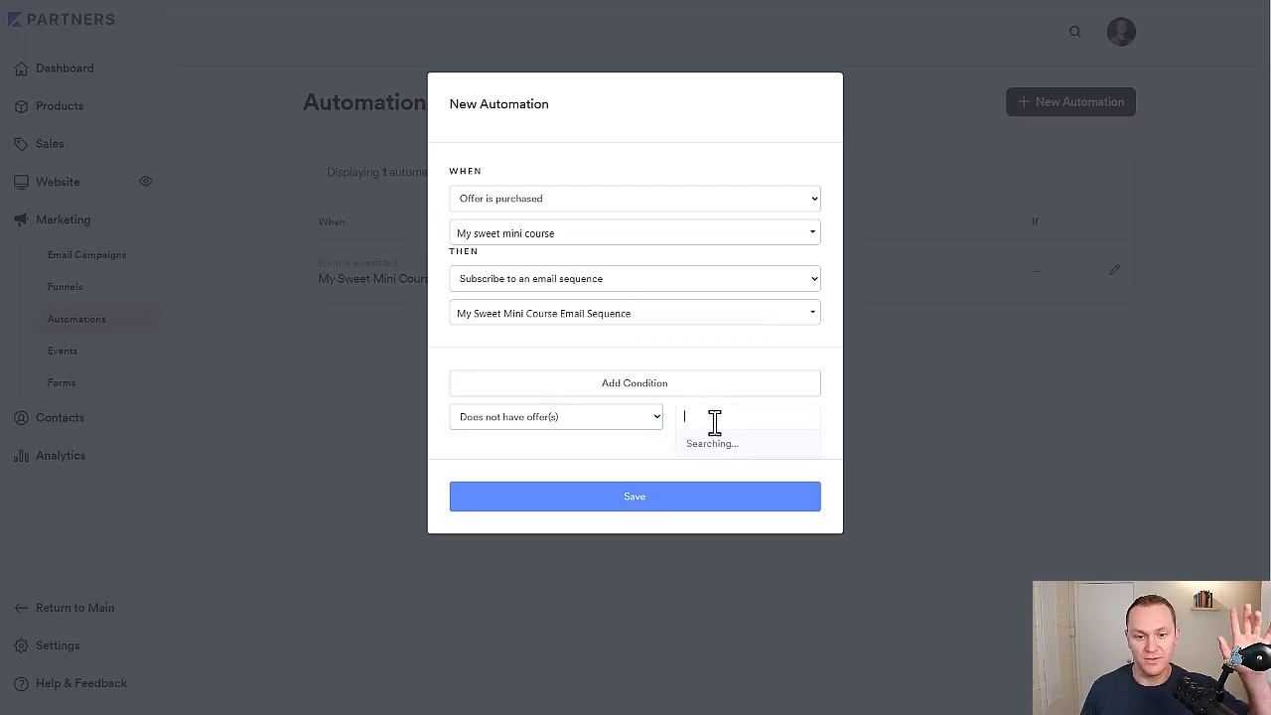
pyautogui.click(714, 483)
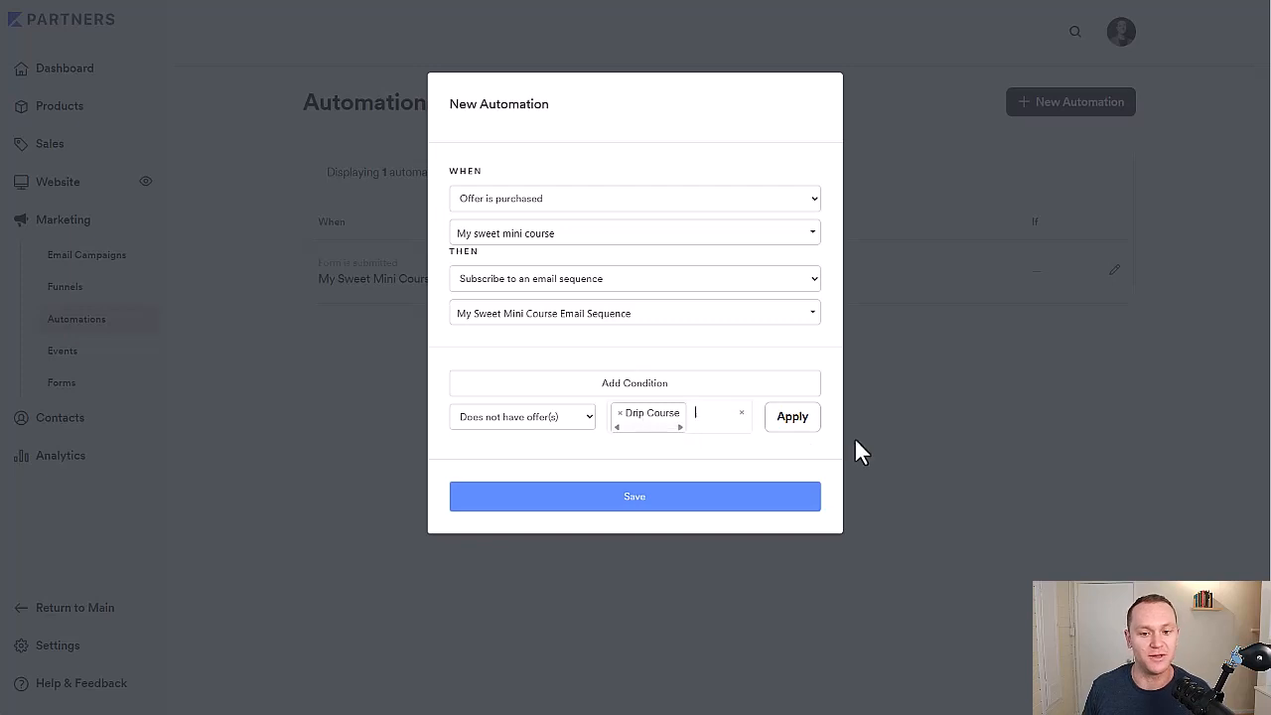
# Clear the Drip Course offer from the condition and remove the condition from the automation
pyautogui.click(744, 422)
pyautogui.click(743, 415)
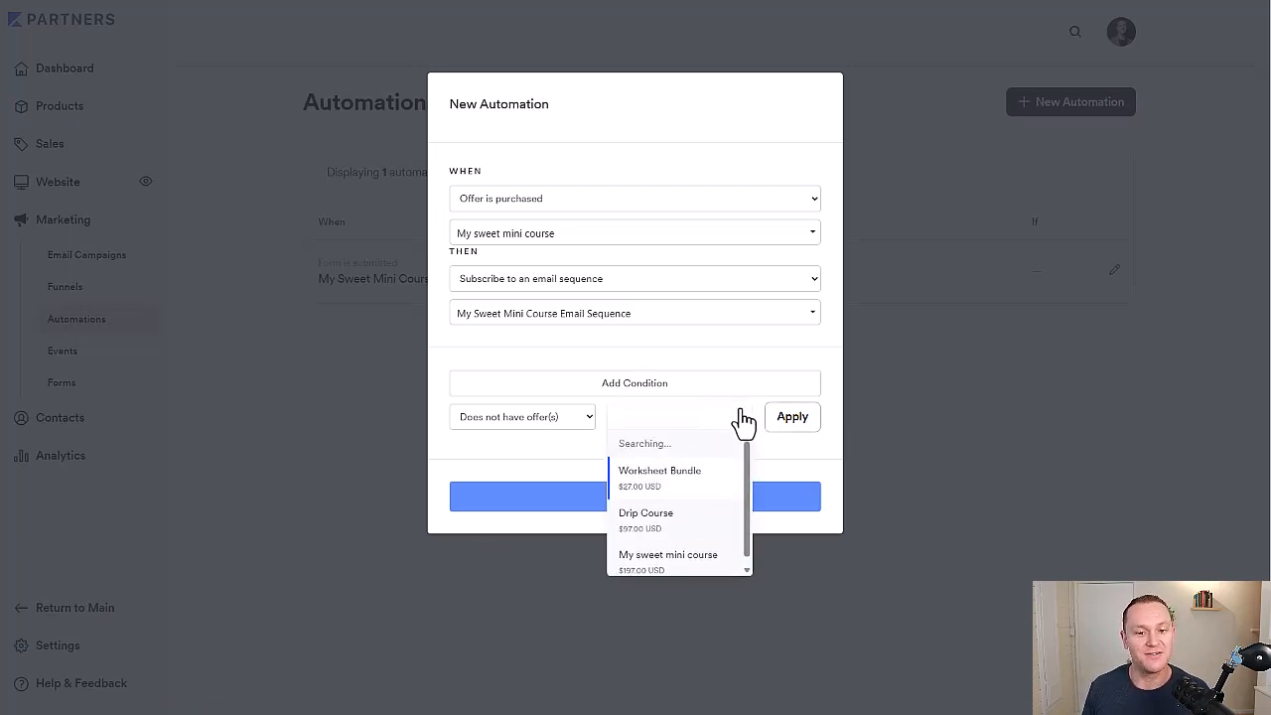
pyautogui.click(686, 347)
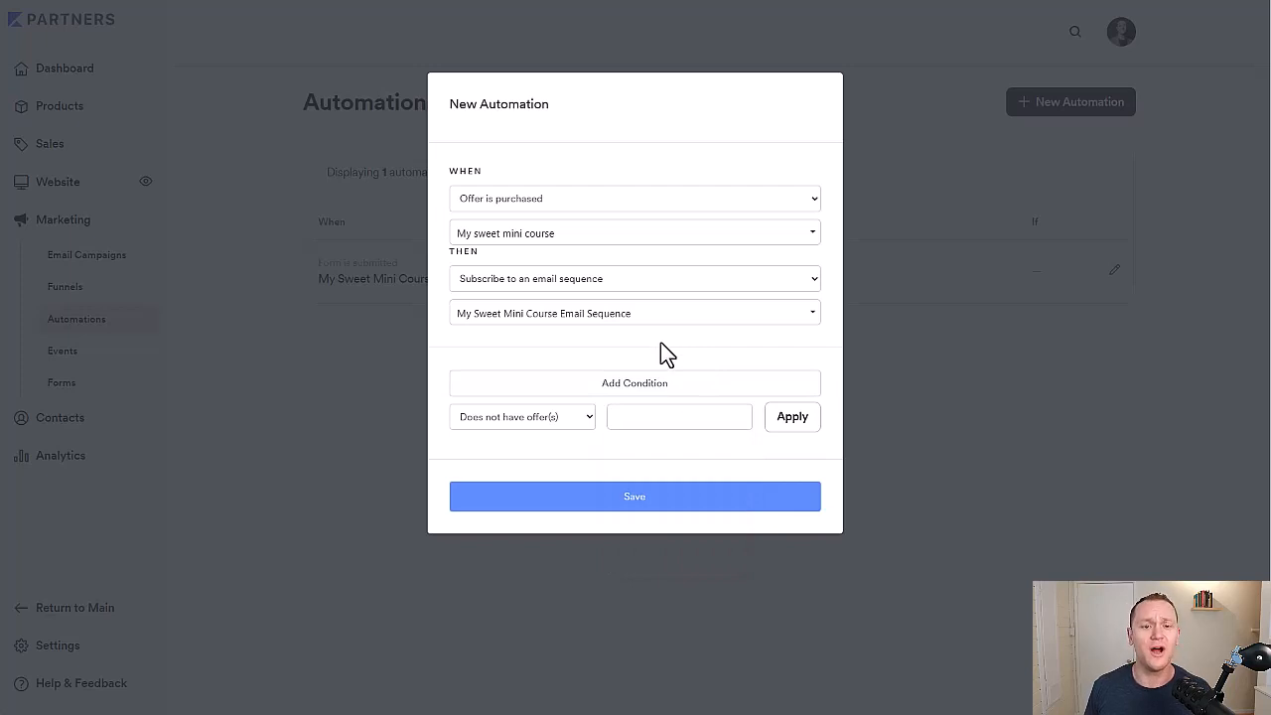
pyautogui.click(625, 385)
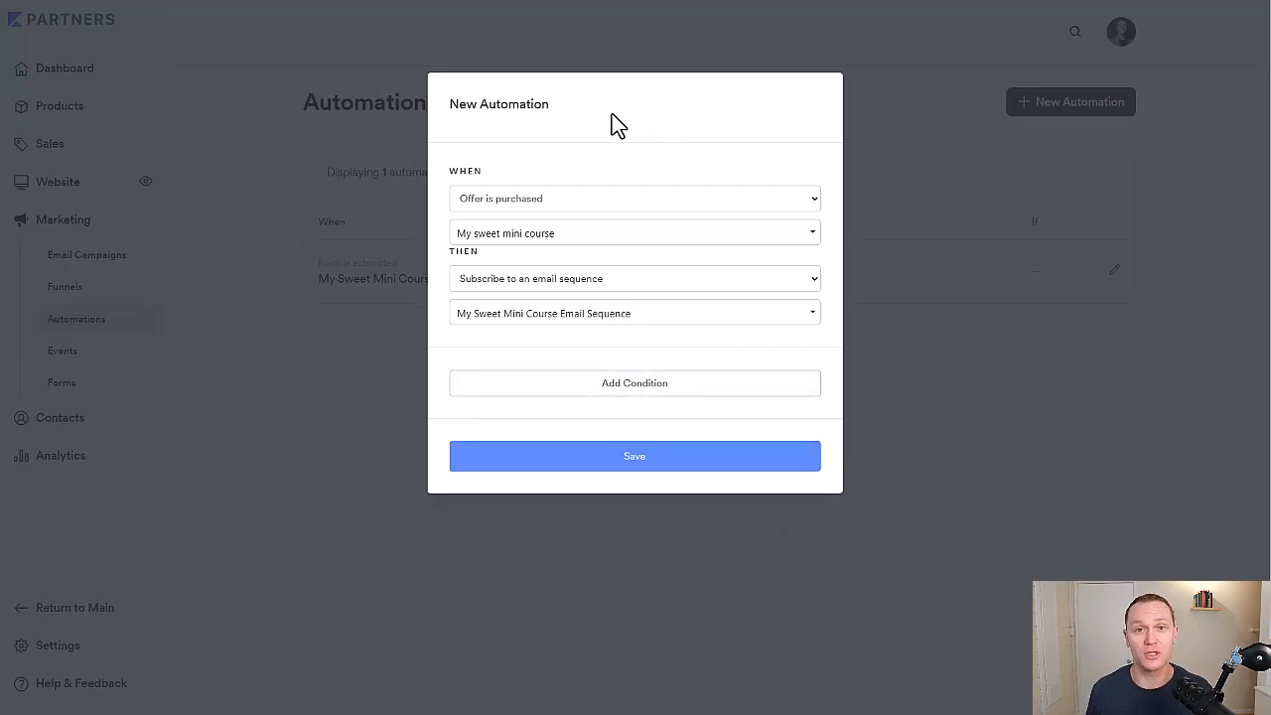
# Keep "My Sweet Mini Course Email Sequence" as the selected sequence and save the new automation
pyautogui.click(491, 322)
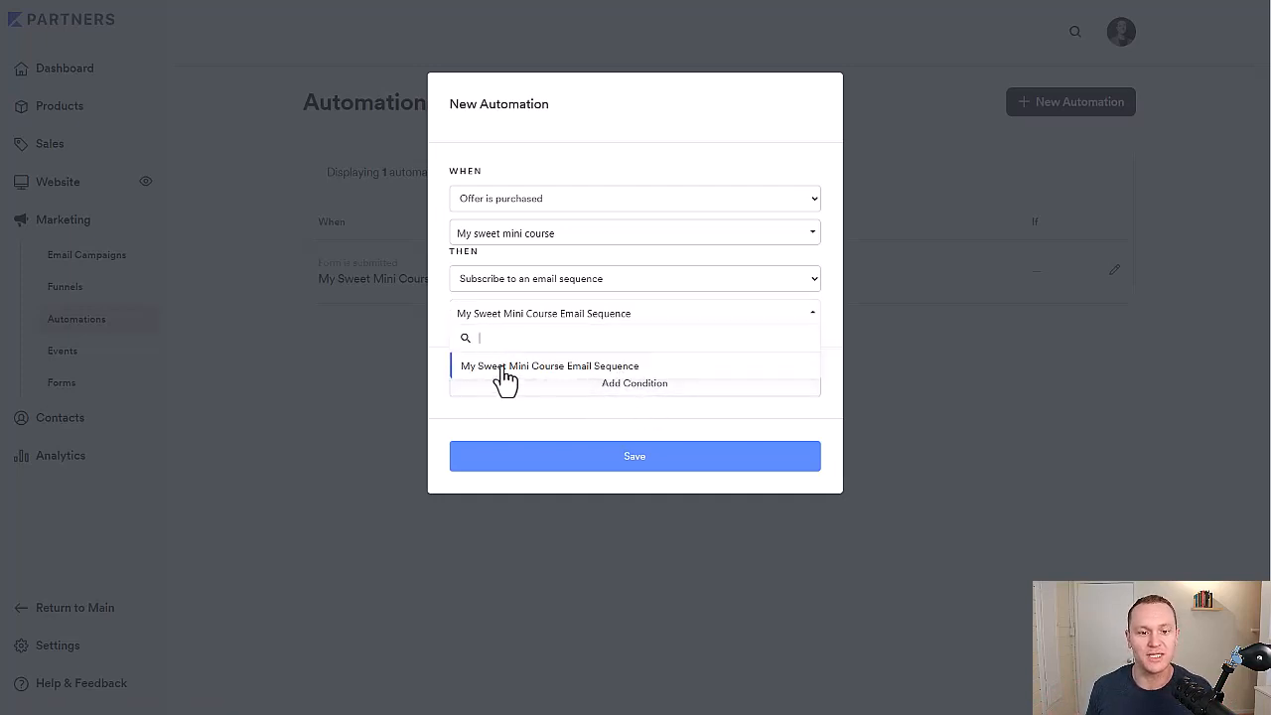
pyautogui.click(616, 146)
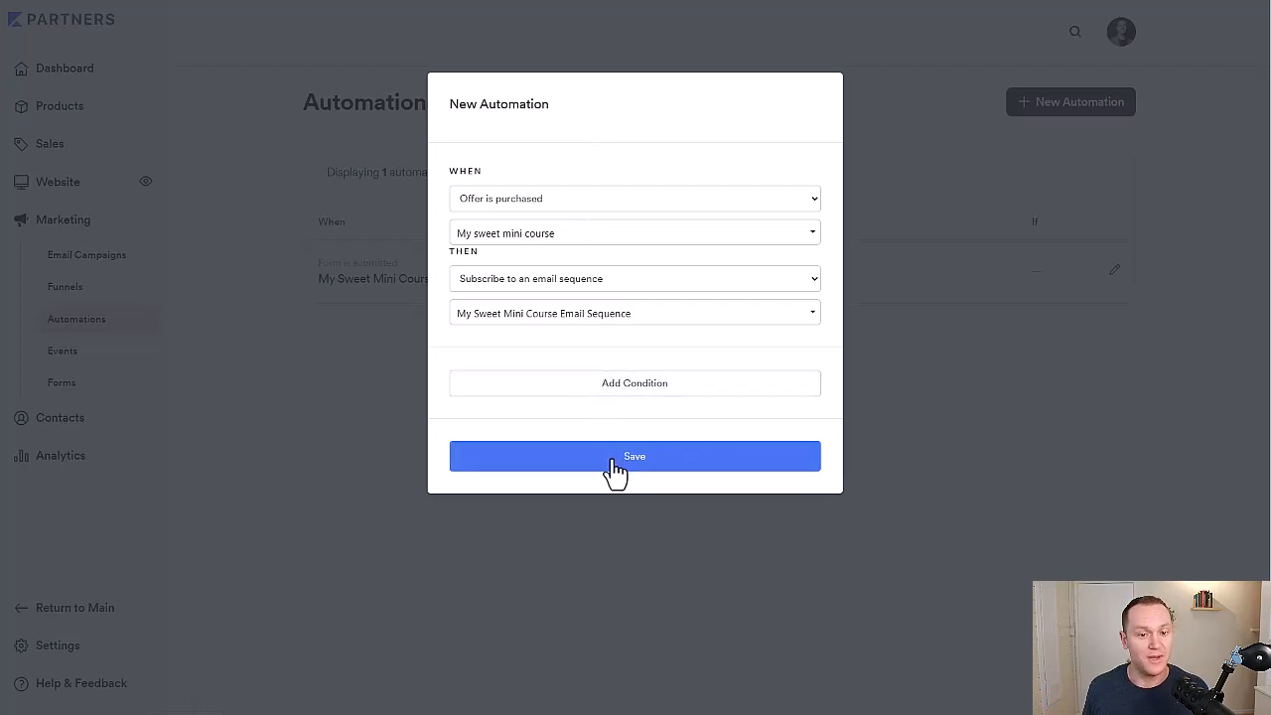
pyautogui.click(577, 462)
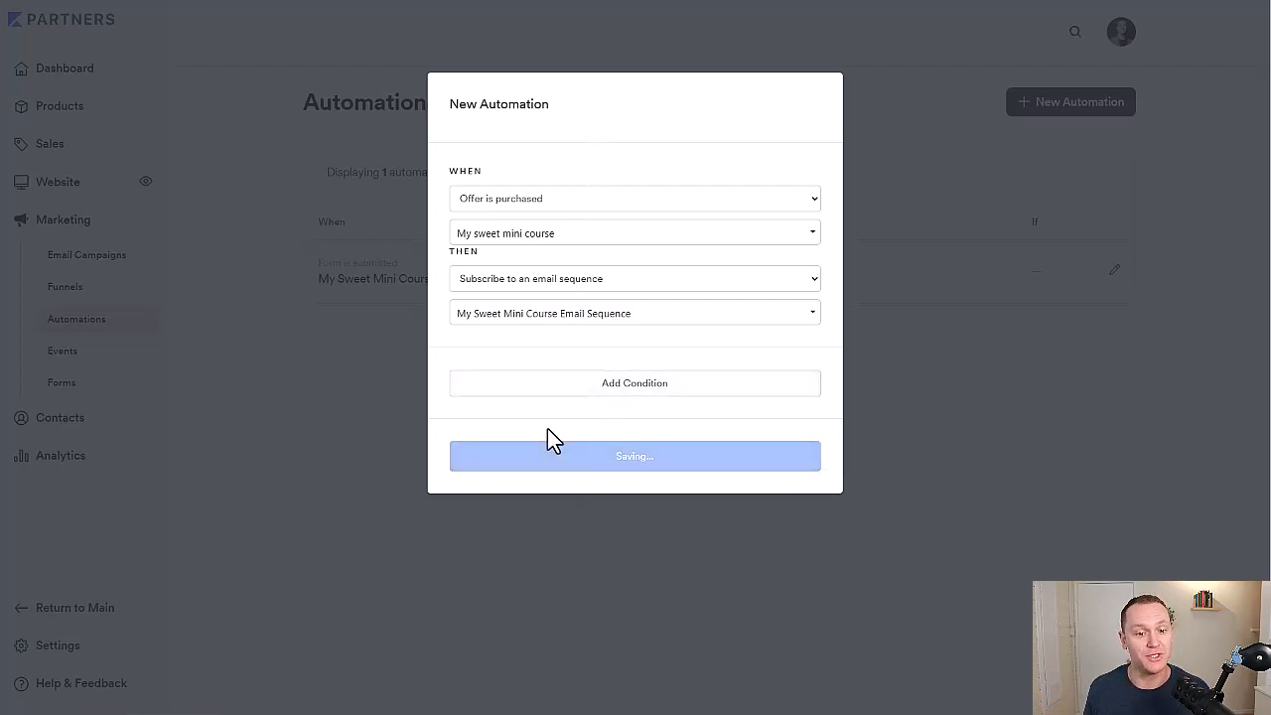